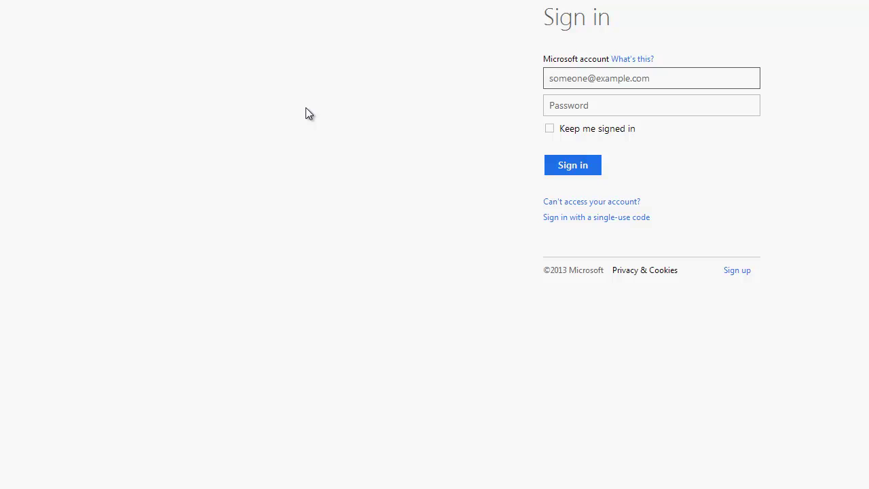
# Step: Sign in with the Microsoft account e-mail and account password
pyautogui.press('Down')
pyautogui.press('Tab')
pyautogui.write('•')
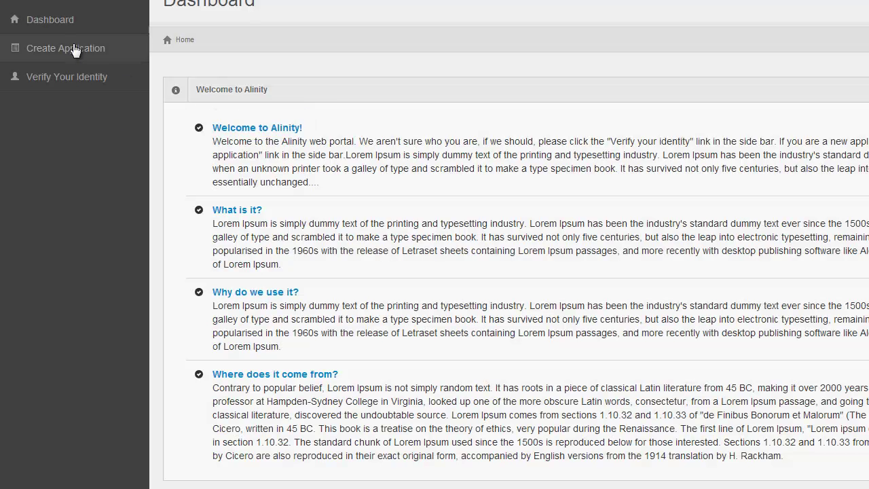
# Step: Create a new application and start the $460 Application assessment for individuals who have not completed the CPNRE
pyautogui.click(75, 51)
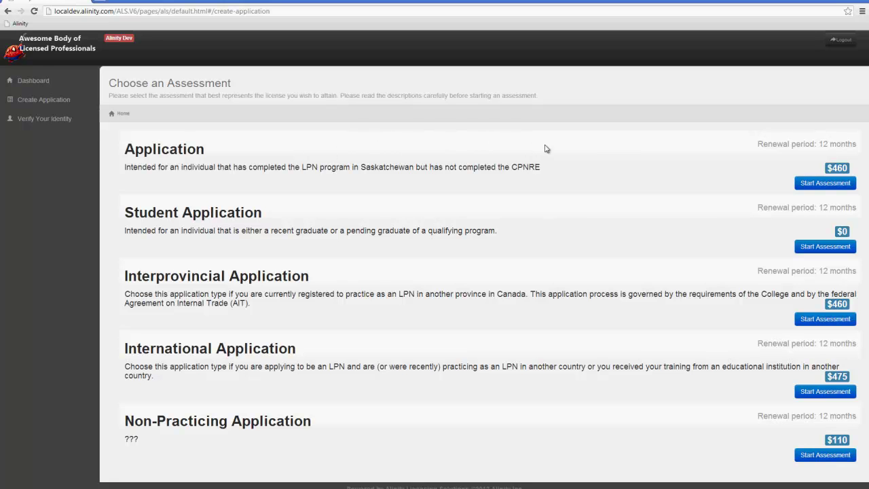
pyautogui.click(811, 184)
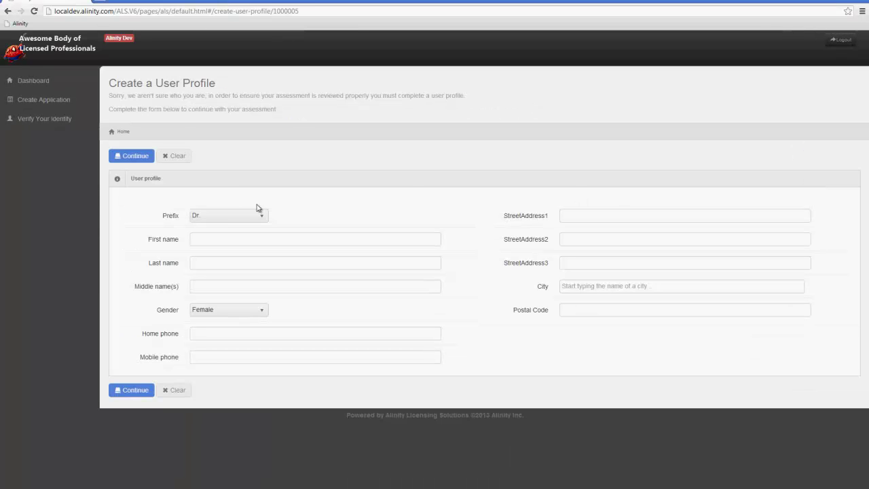
# Step: Fill in the user profile with prefix Mr., the applicant's first and last name, and gender Male
pyautogui.click(218, 218)
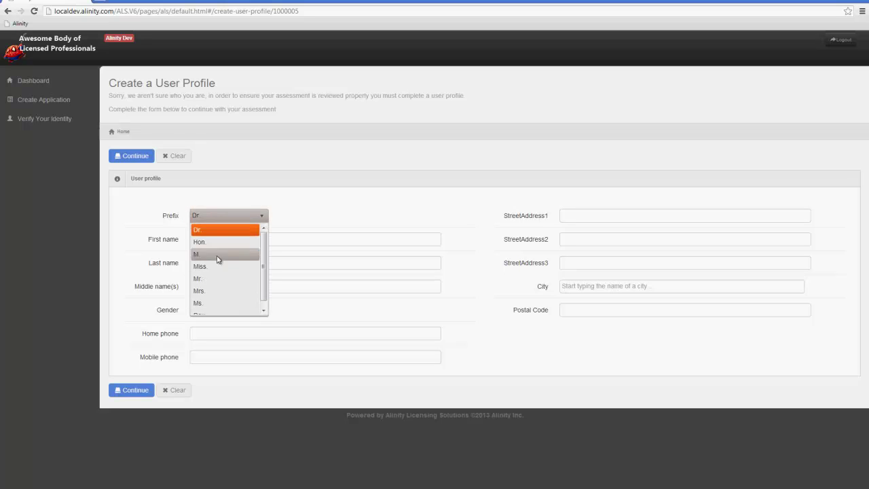
pyautogui.click(218, 278)
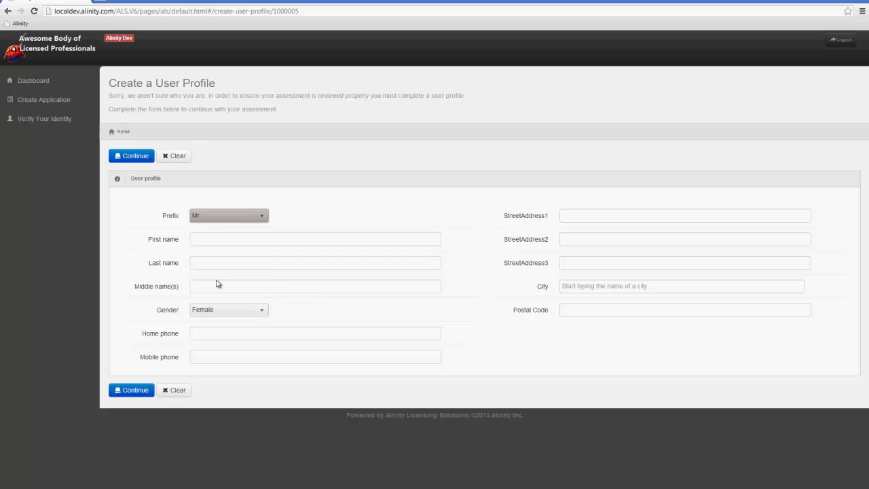
pyautogui.click(221, 237)
pyautogui.write('Joe')
pyautogui.press('Tab')
pyautogui.write('Public')
pyautogui.press('Tab')
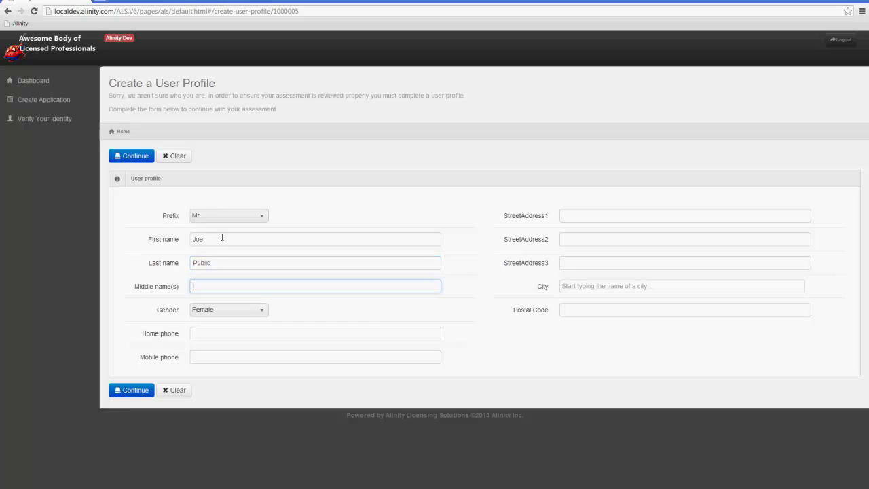
pyautogui.press('Tab')
pyautogui.press('m')
pyautogui.press('Tab')
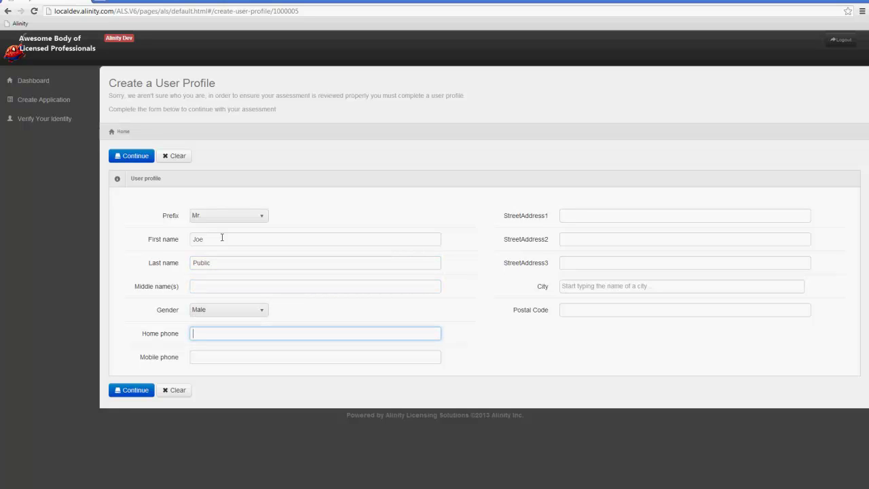
# Step: Enter the applicant's street address and city, leaving the phone numbers blank, and submit the user profile
pyautogui.press('Tab')
pyautogui.press('Tab')
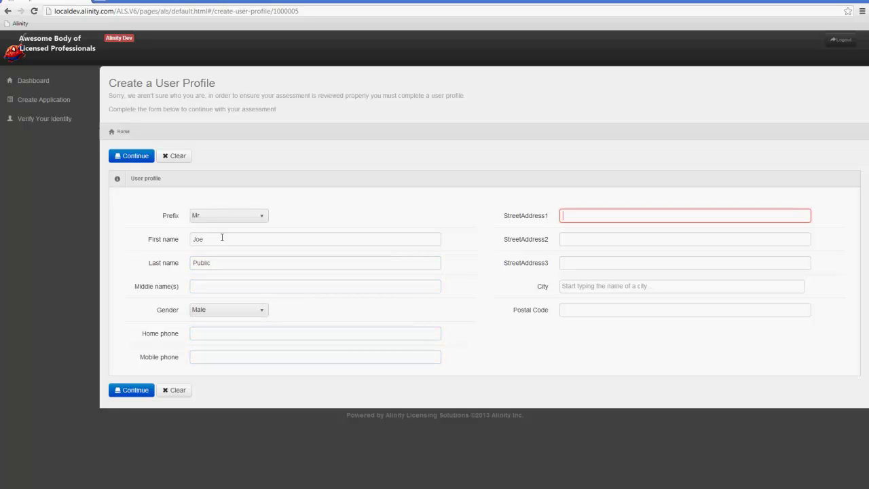
pyautogui.write('123 qanystr')
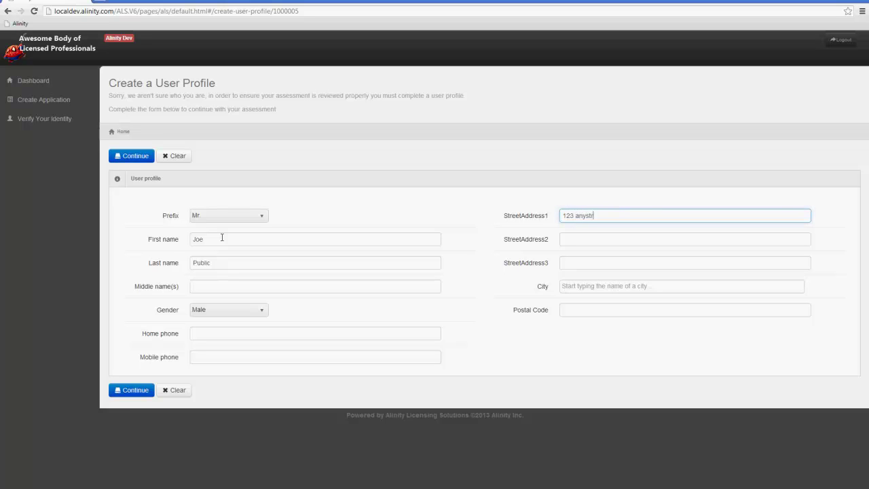
pyautogui.press('Tab')
pyautogui.press('Tab')
pyautogui.press('Tab')
pyautogui.write('E')
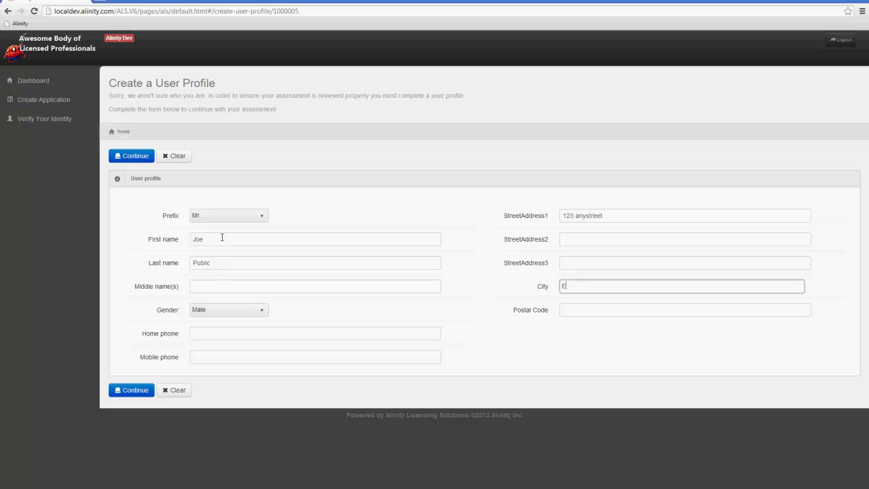
pyautogui.write('dm')
pyautogui.press('Down')
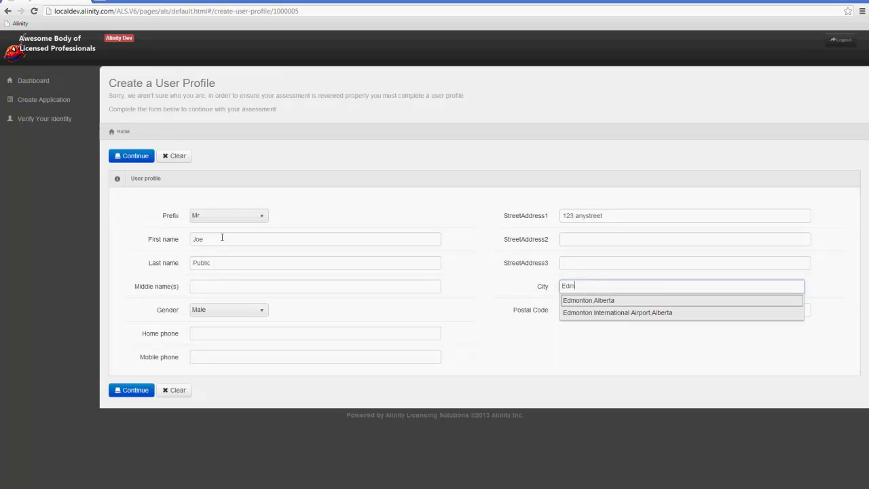
pyautogui.press('Return')
pyautogui.press('Tab')
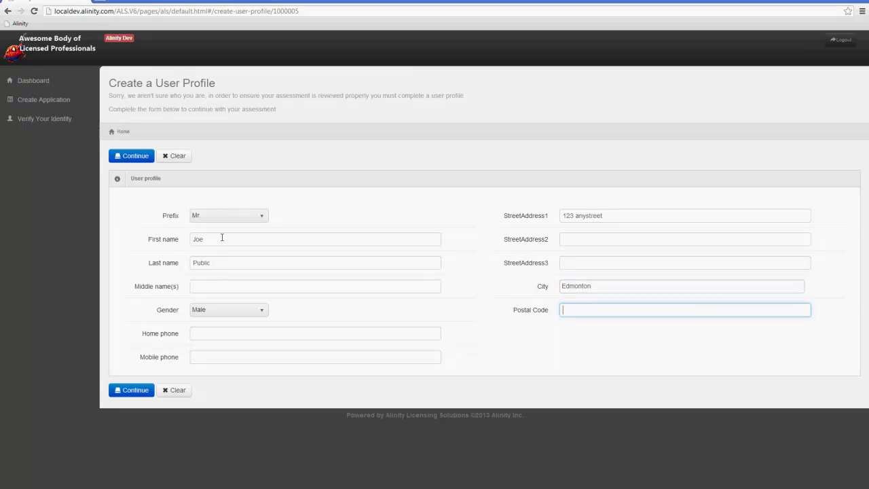
pyautogui.click(134, 156)
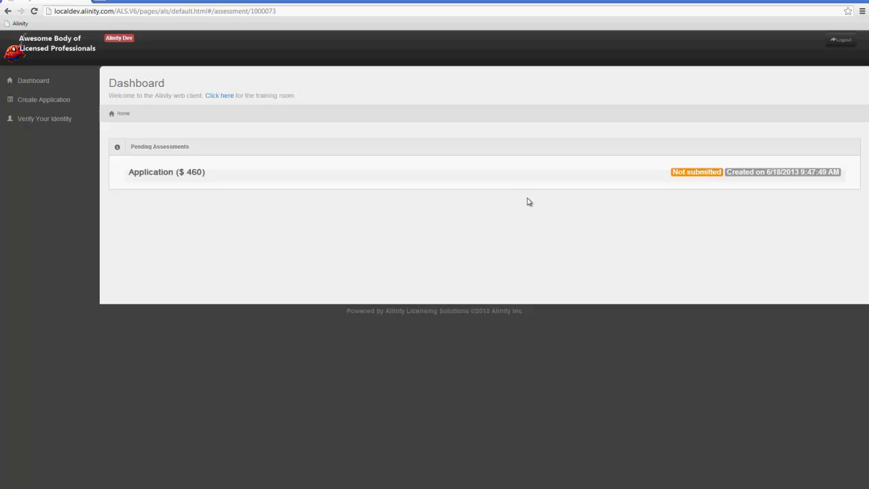
# Step: Open the pending Application, agree to the first five declarations through the CPNRE application form, and save the draft
pyautogui.click(177, 178)
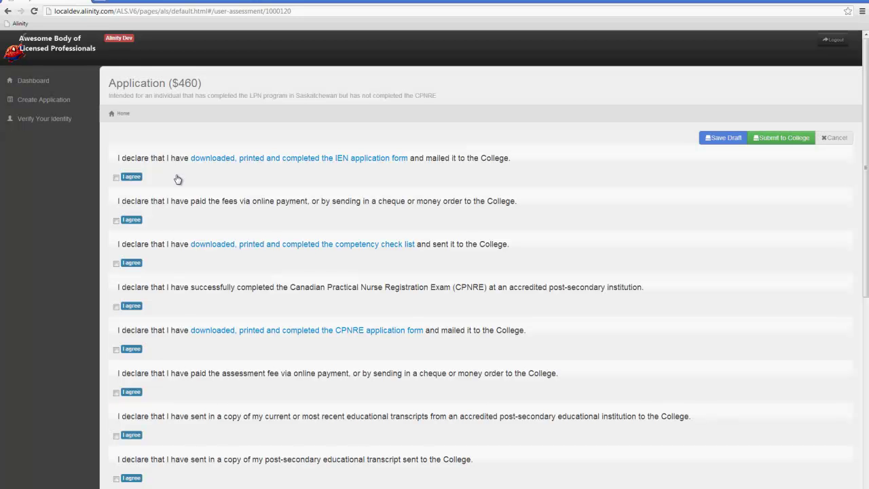
pyautogui.click(116, 178)
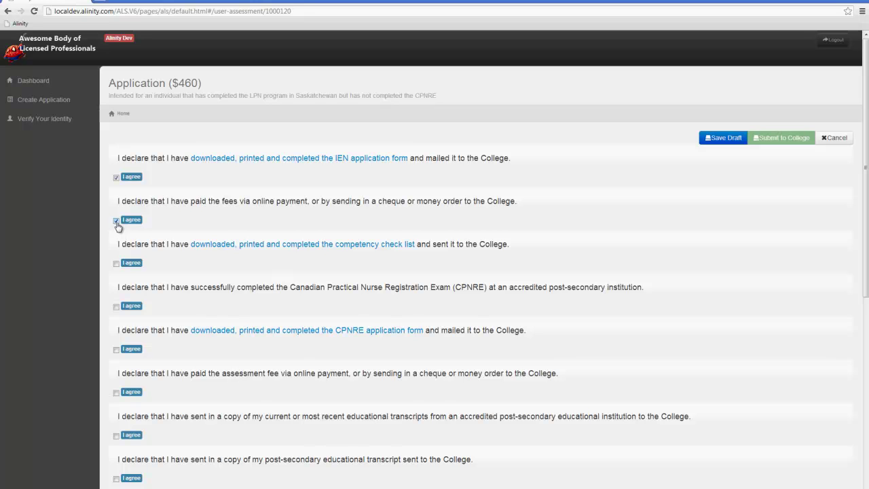
pyautogui.click(116, 264)
pyautogui.click(721, 140)
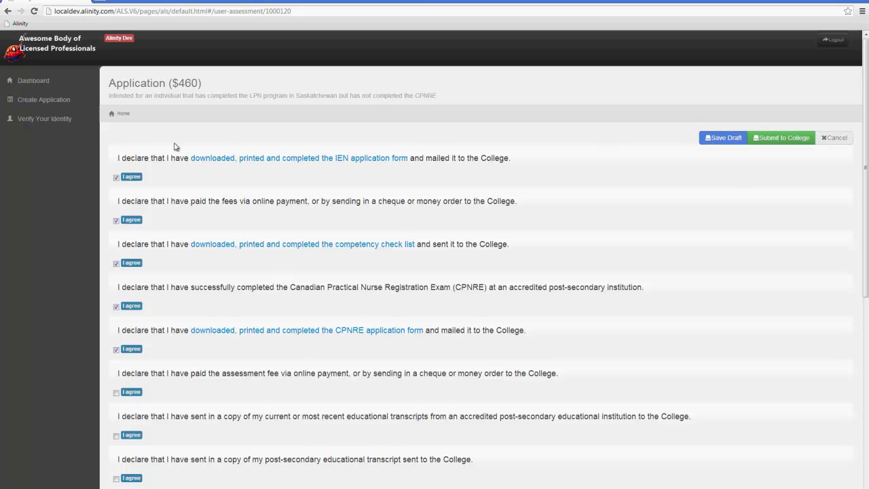
# Step: Return to the dashboard, log out, and sign back in with the Microsoft account e-mail and password
pyautogui.click(51, 82)
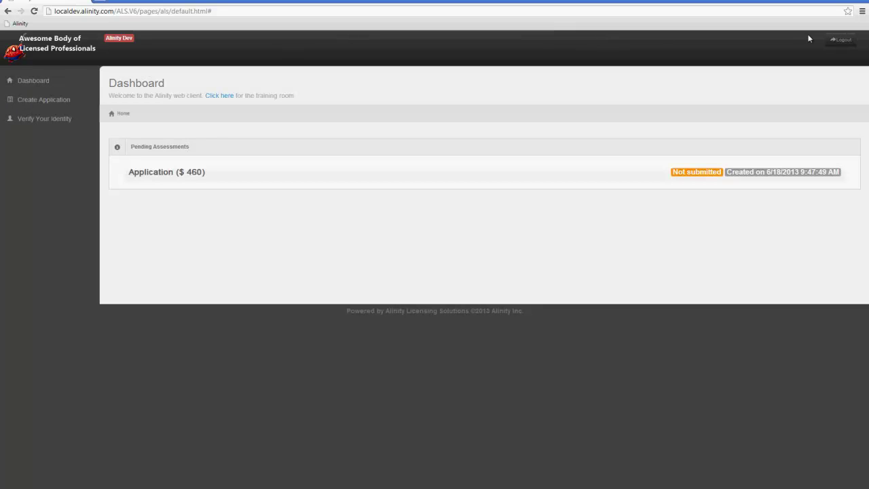
pyautogui.click(842, 41)
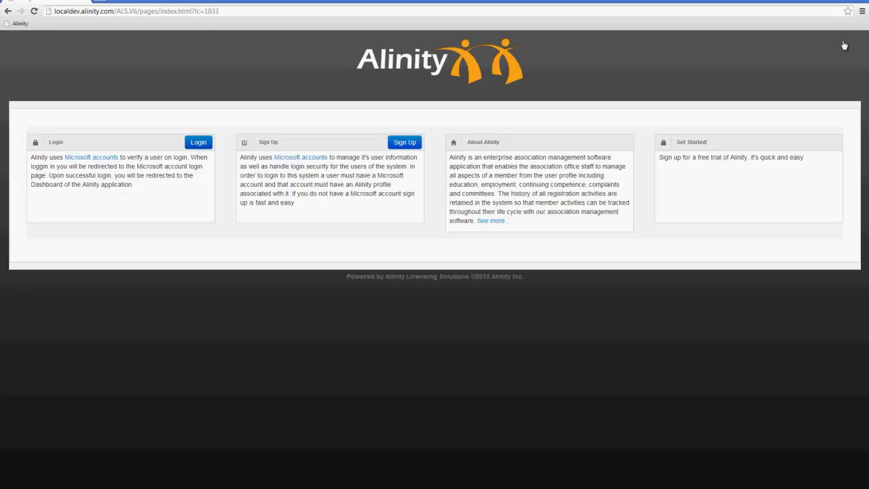
pyautogui.click(199, 142)
pyautogui.write('ch')
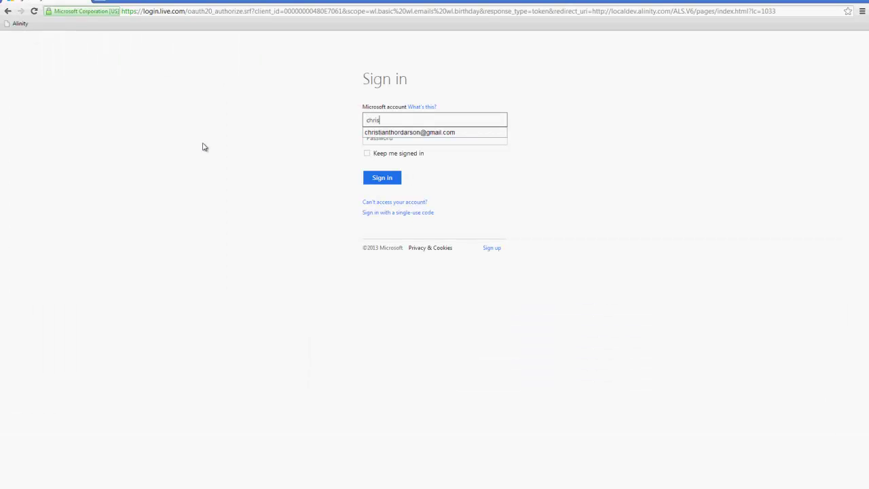
pyautogui.write('ris')
pyautogui.press('Down')
pyautogui.press('Tab')
pyautogui.write('•••')
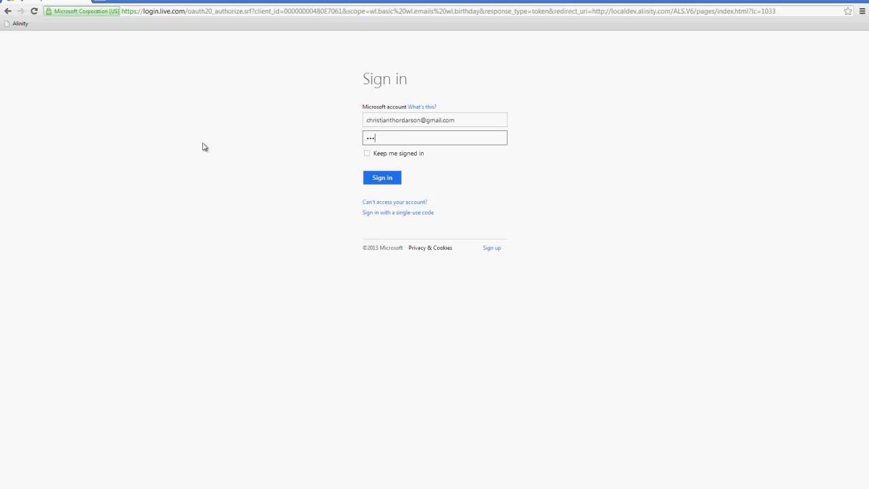
pyautogui.write('•••••••••')
pyautogui.press('Return')
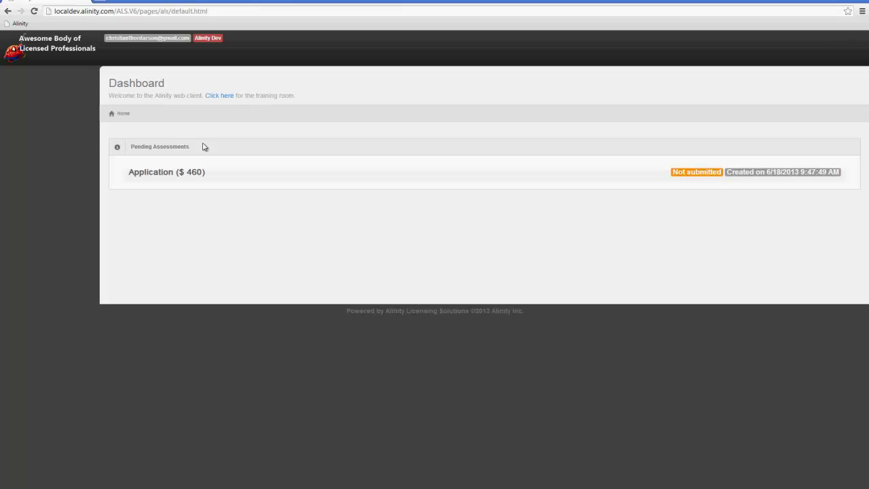
# Step: Reopen the pending Application and agree to the assessment fee, current transcripts and post-secondary transcript declarations
pyautogui.click(174, 175)
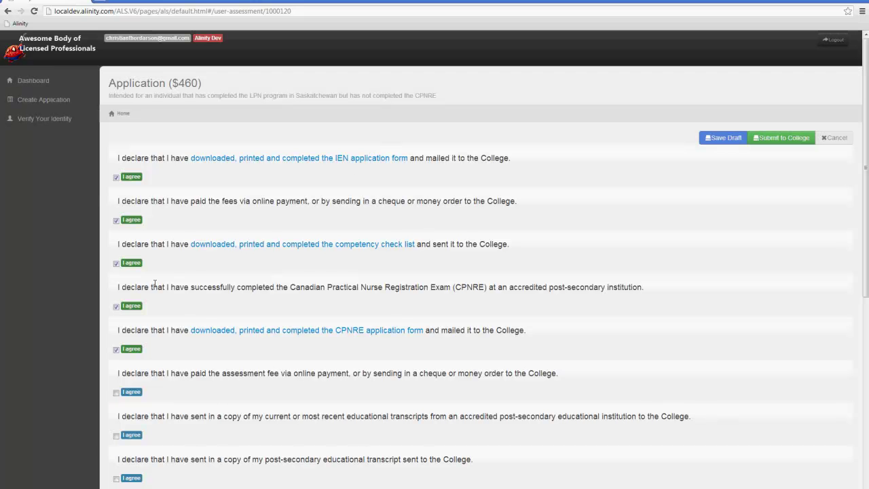
pyautogui.click(116, 393)
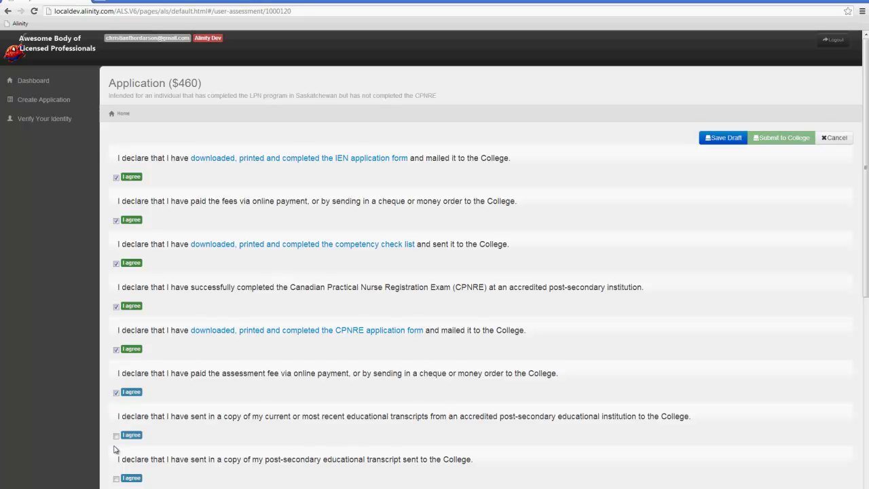
pyautogui.click(116, 479)
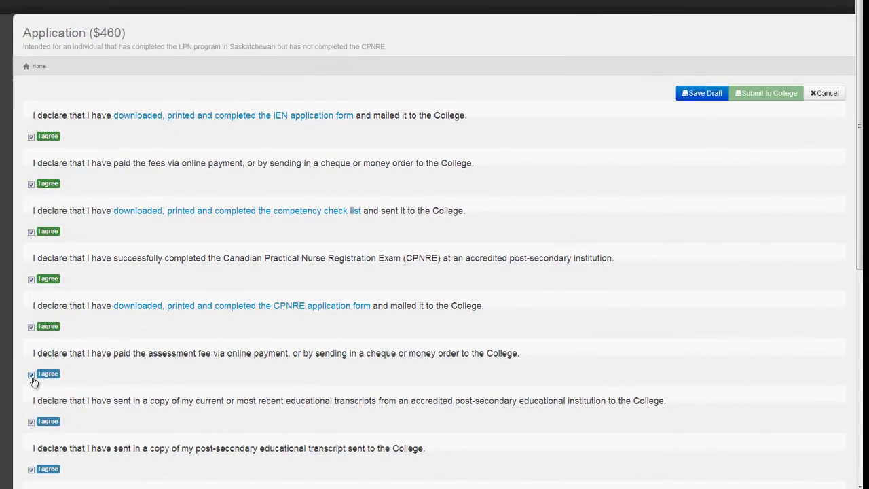
pyautogui.click(116, 392)
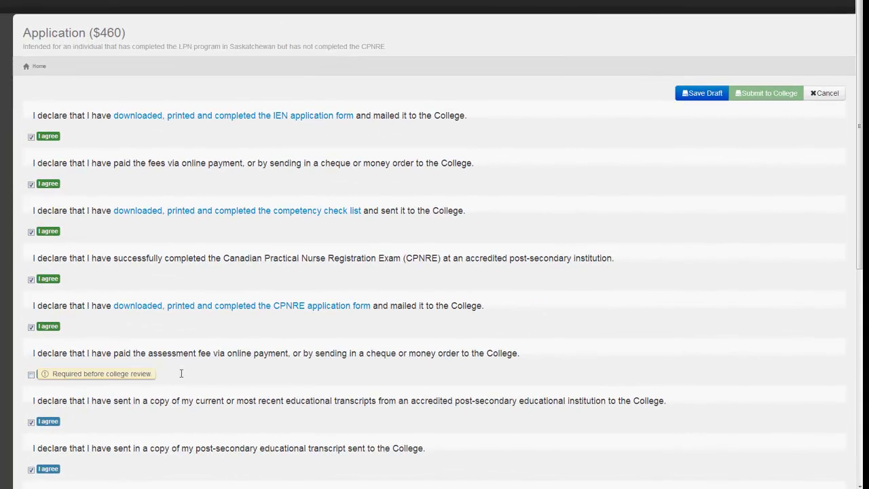
pyautogui.click(31, 374)
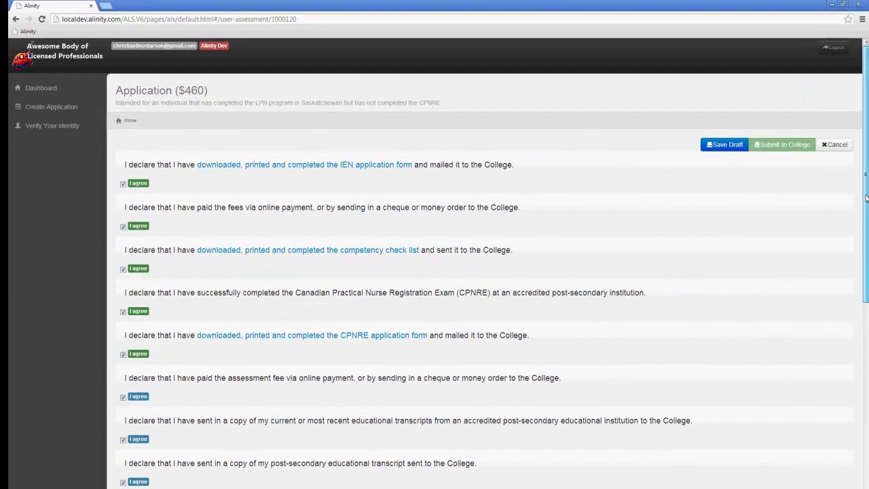
# Step: Agree to all remaining declarations, from the application/renewal form through the IELTS English competency certification
pyautogui.scroll(-3, 857, 286)
pyautogui.moveTo(864, 348); pyautogui.dragTo(864, 407)
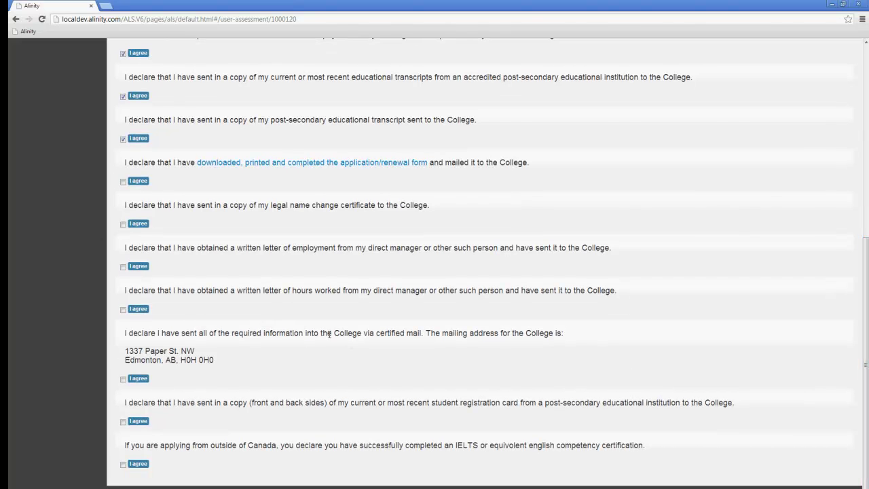
pyautogui.click(123, 182)
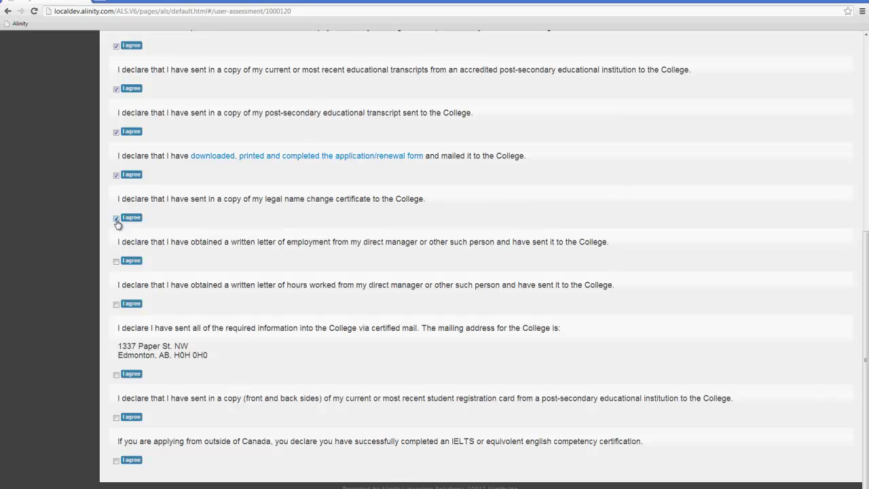
pyautogui.click(117, 261)
pyautogui.click(117, 305)
pyautogui.click(117, 375)
pyautogui.click(116, 418)
pyautogui.click(117, 461)
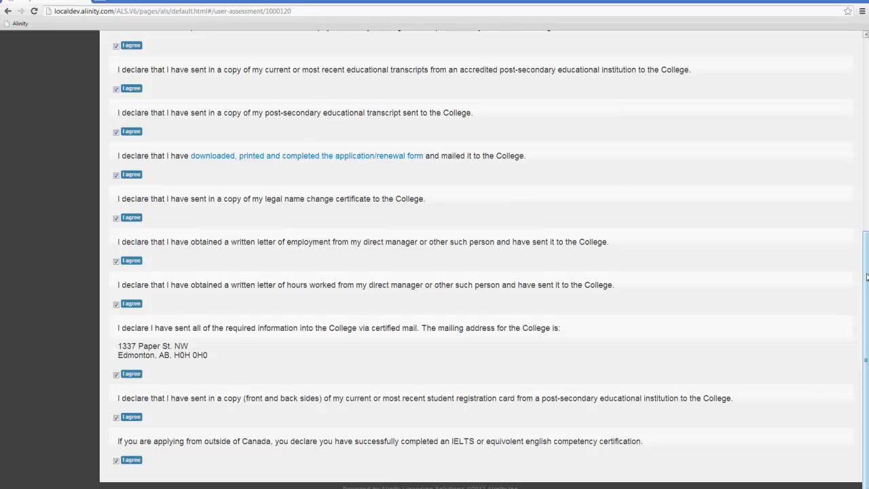
# Step: Clear the IEN application form declaration, save the draft, and try to submit it to the College
pyautogui.moveTo(866, 276); pyautogui.dragTo(867, 86)
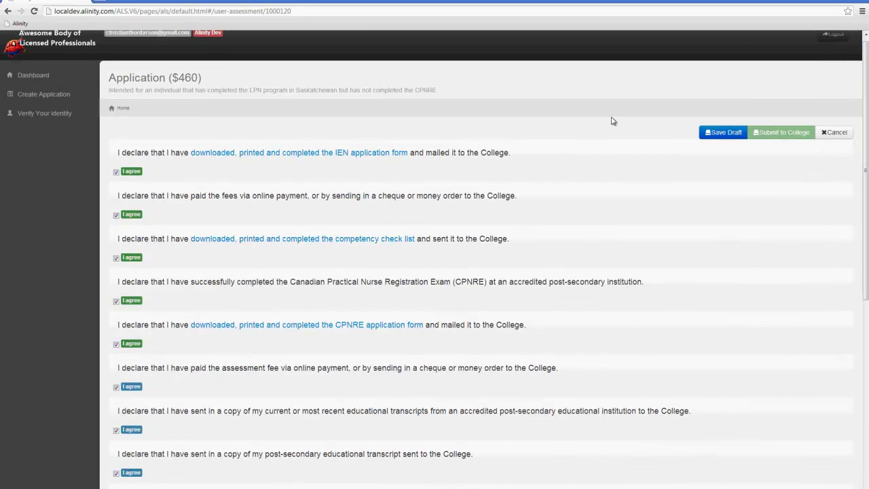
pyautogui.click(116, 172)
pyautogui.click(706, 133)
pyautogui.click(773, 133)
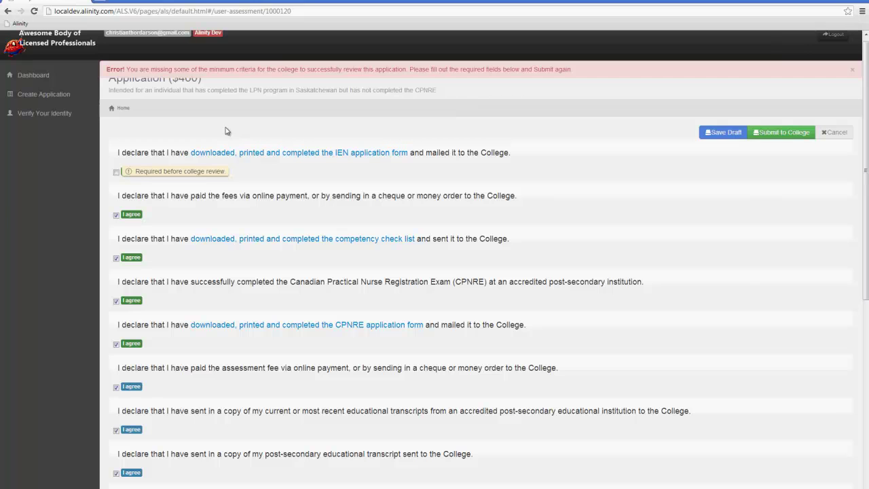
# Step: Agree to the IEN application form declaration again, save the draft, and submit the application to the College
pyautogui.click(116, 174)
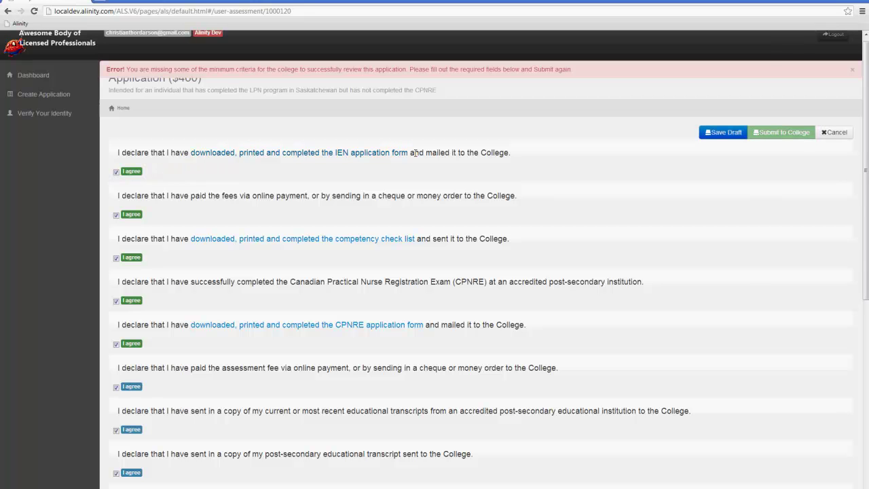
pyautogui.click(714, 134)
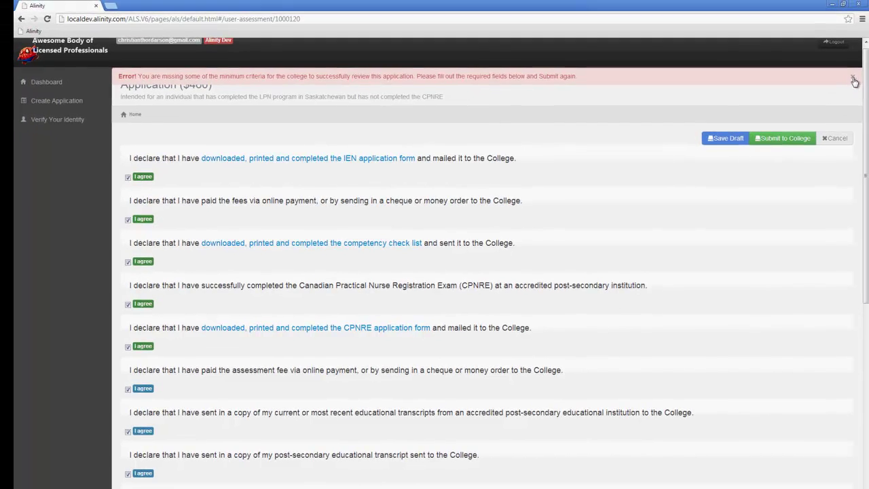
pyautogui.click(853, 79)
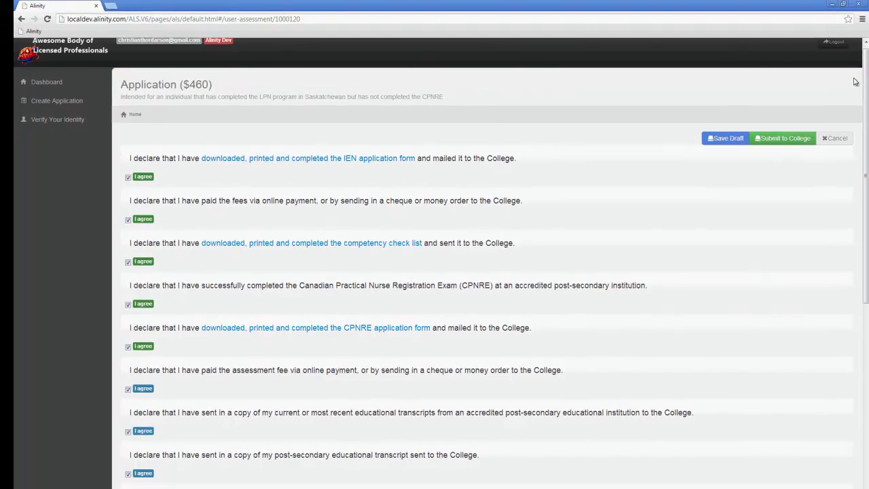
pyautogui.click(777, 140)
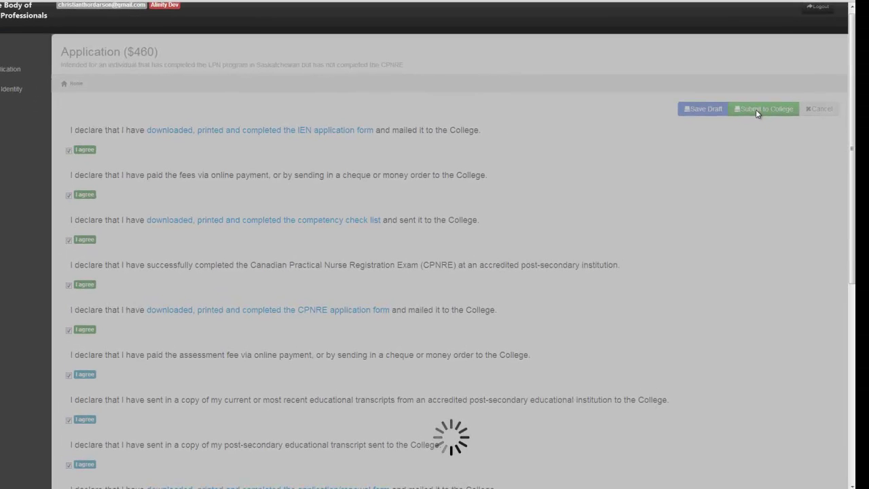
pyautogui.click(757, 114)
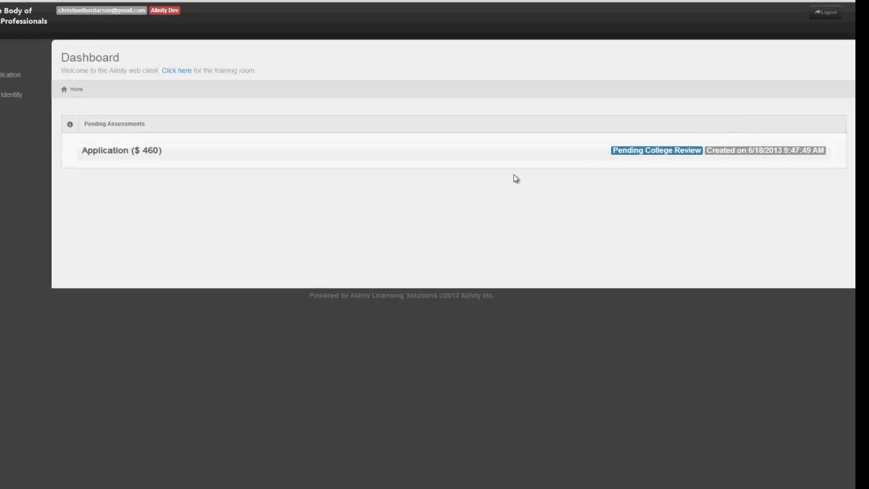
# Step: Reopen the submitted Application, toggle the IEN application form declaration off and back on, and return to the dashboard
pyautogui.click(155, 152)
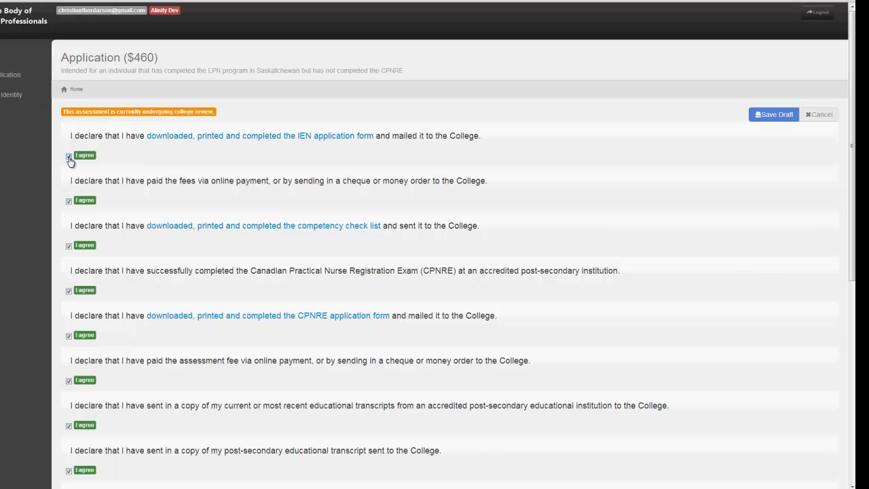
pyautogui.click(68, 157)
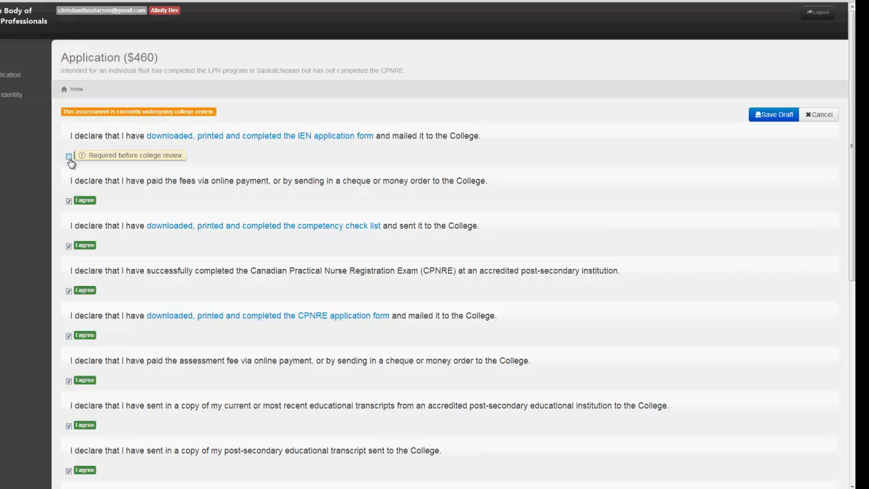
pyautogui.click(68, 157)
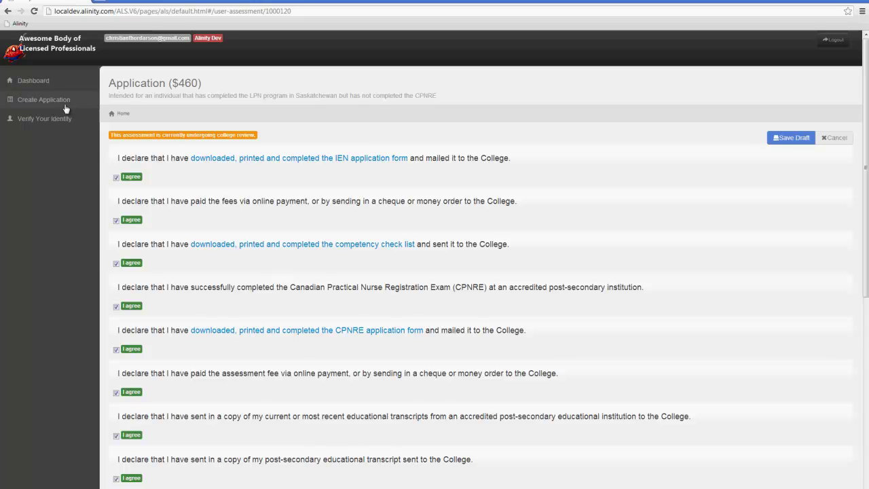
pyautogui.click(47, 84)
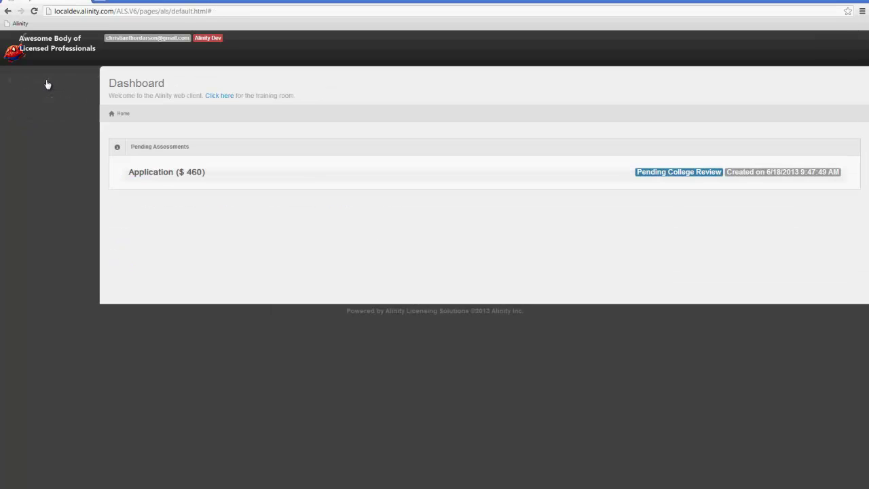